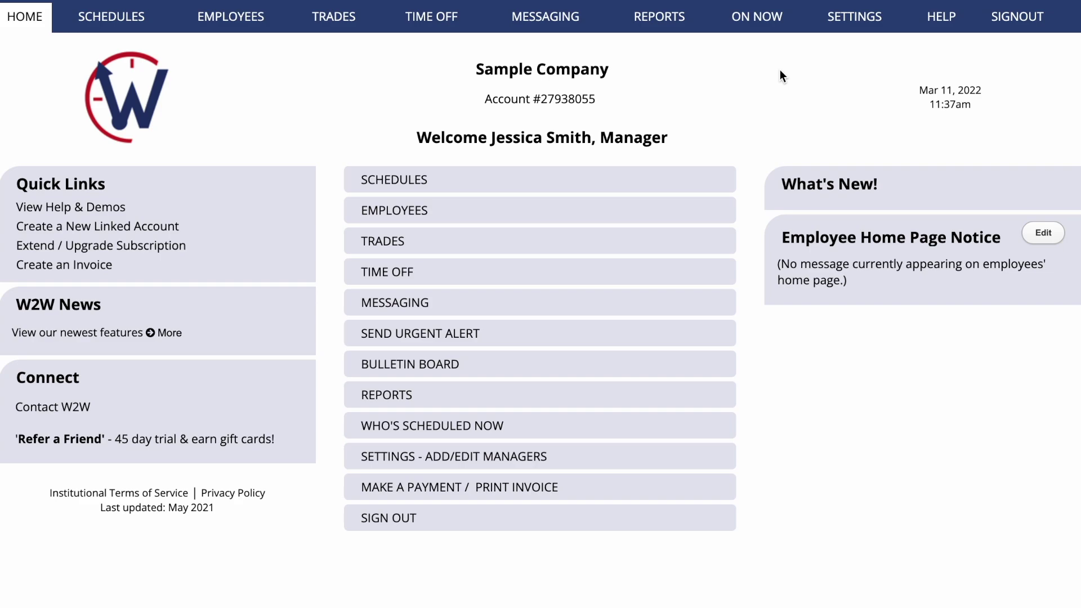
Step: Choose Add/Edit Managers from the Settings dropdown to show the main and additional managers
mouse_move(845, 23)
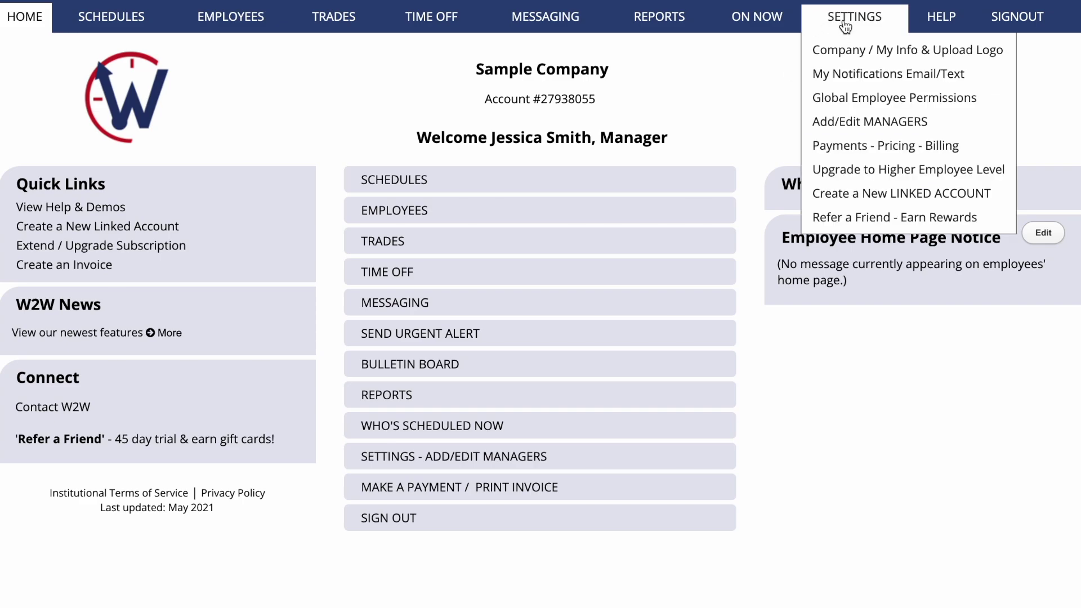
left_click(853, 122)
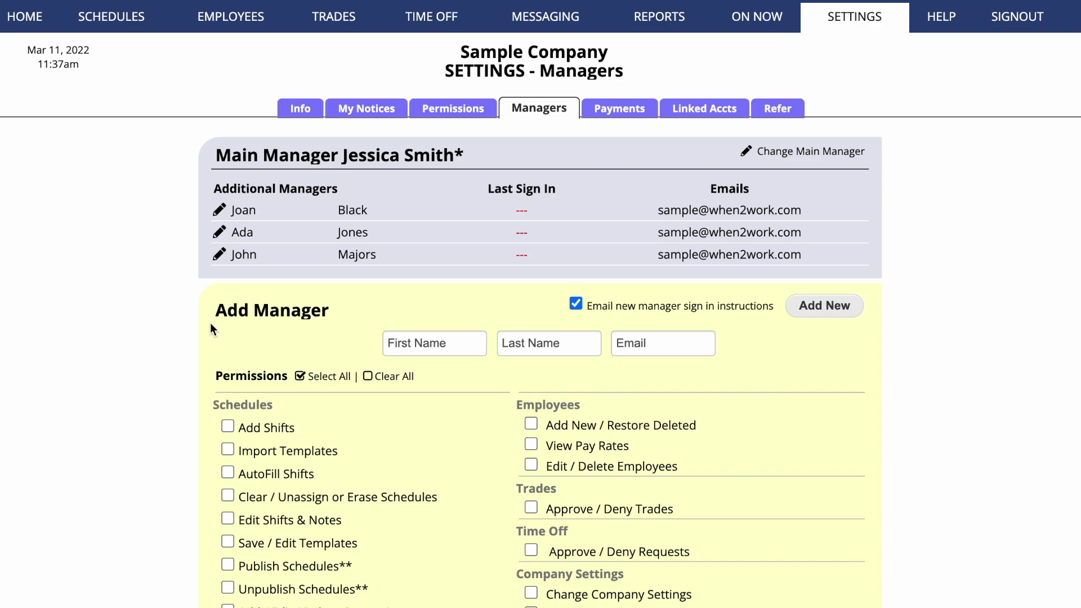
Step: Enter the new manager's first name, last name and e-mail, then select all permissions
left_click(393, 344)
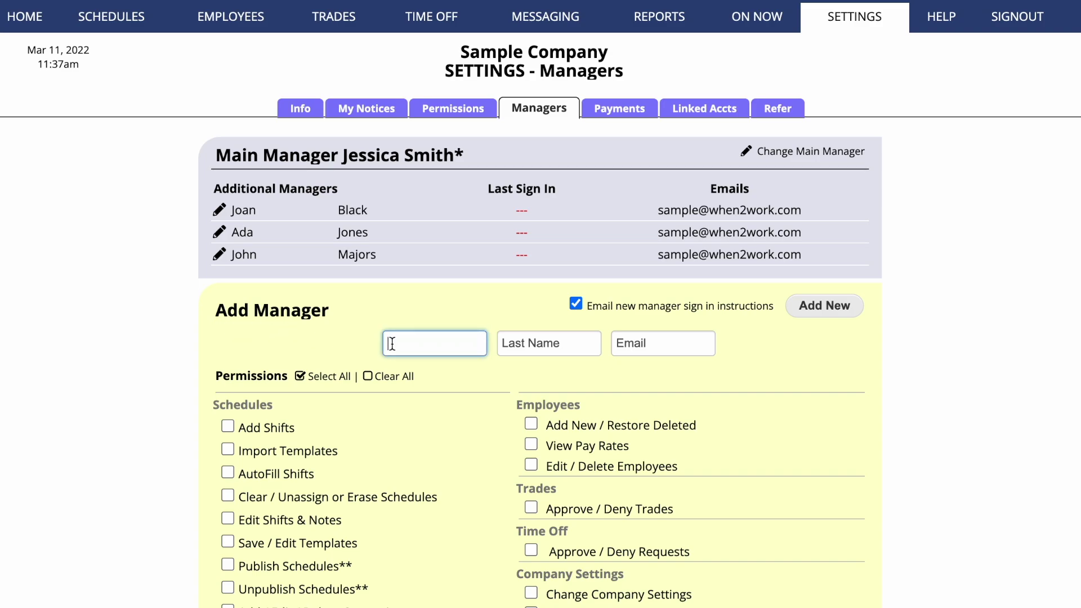
key("Tab")
key("Tab")
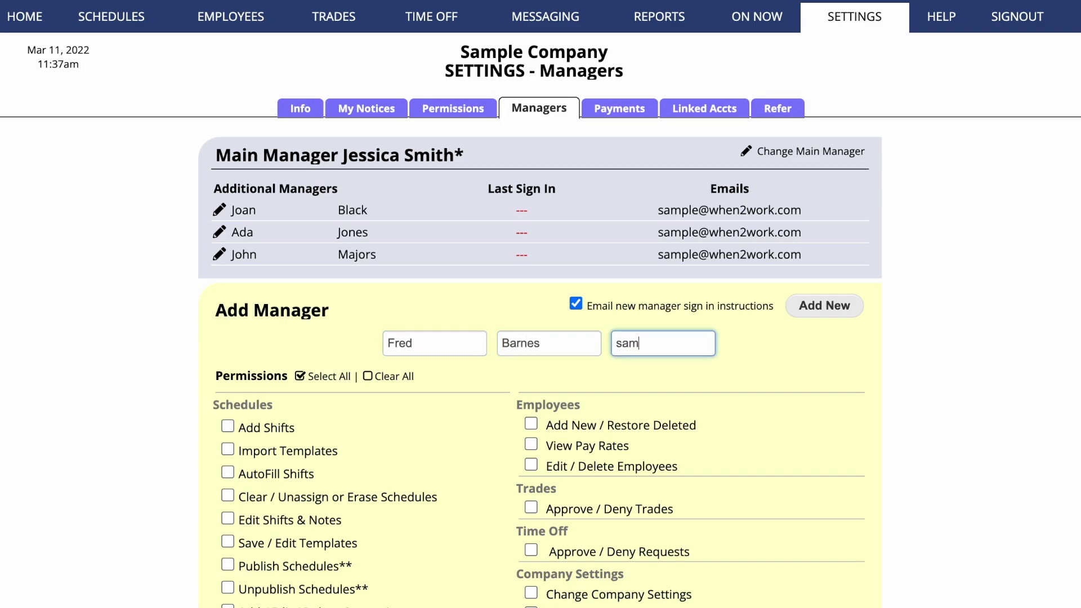
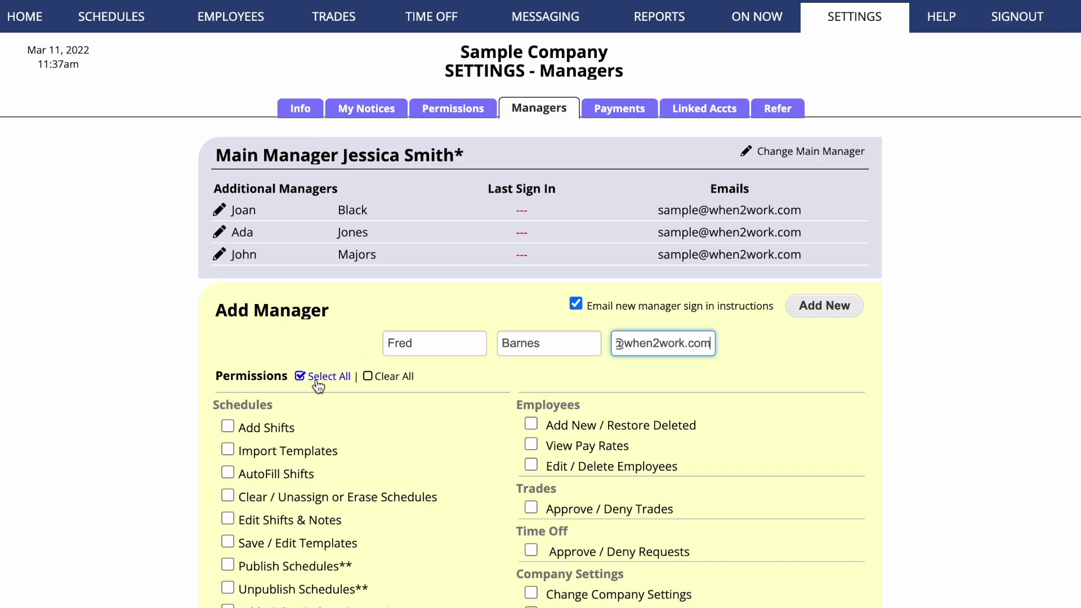
left_click(318, 386)
scroll(319, 386, "down", 4)
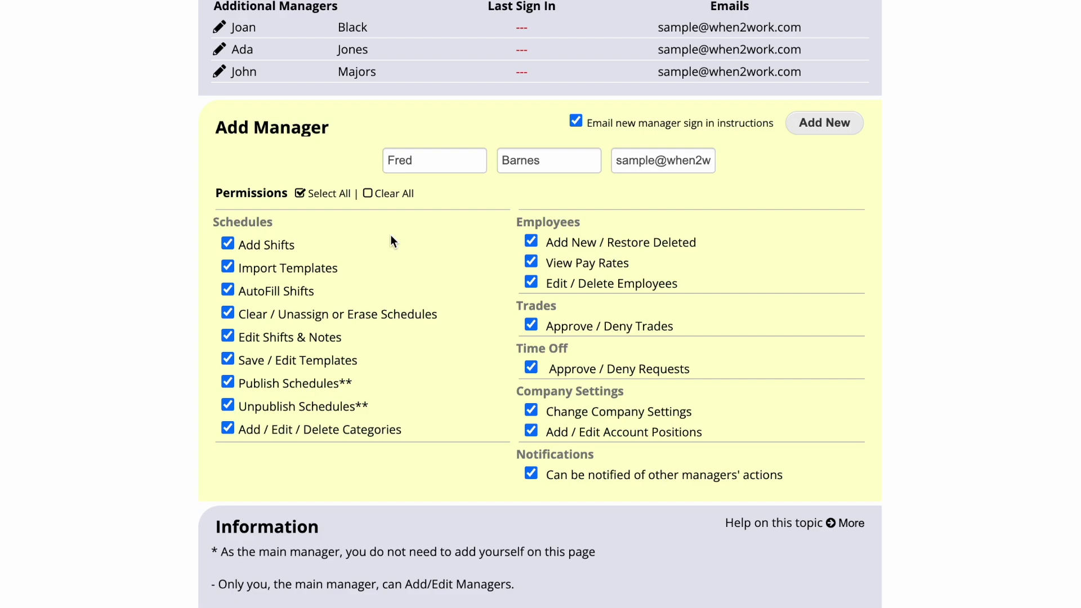
Step: Clear all permissions, then tick Add Shifts, Import Templates, AutoFill, Erase Schedules, Edit Shifts and Categories
left_click(385, 195)
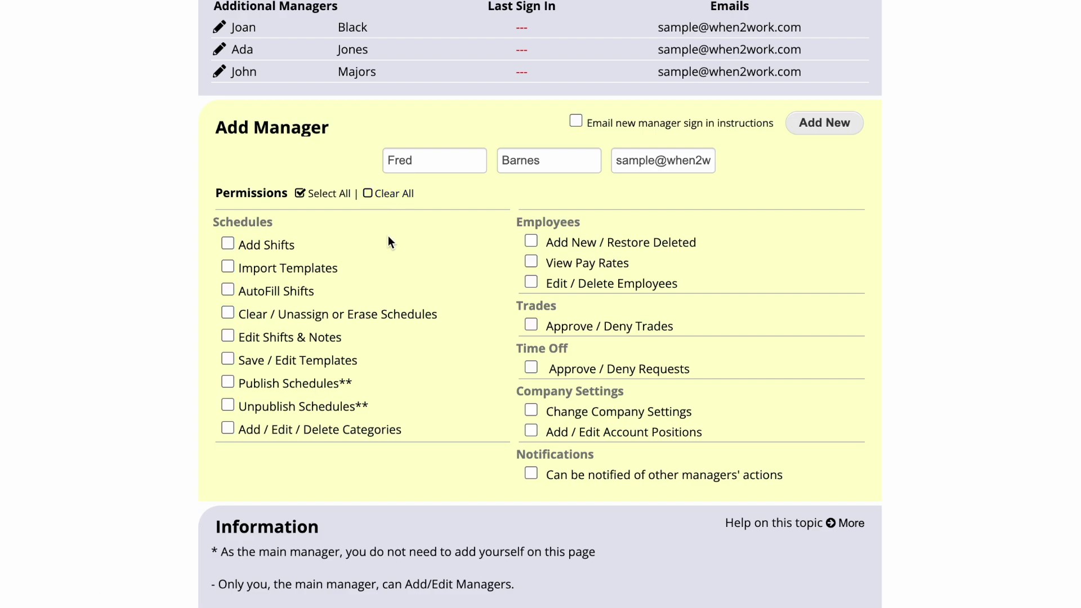
left_click(228, 244)
left_click(229, 265)
left_click(227, 289)
left_click(227, 314)
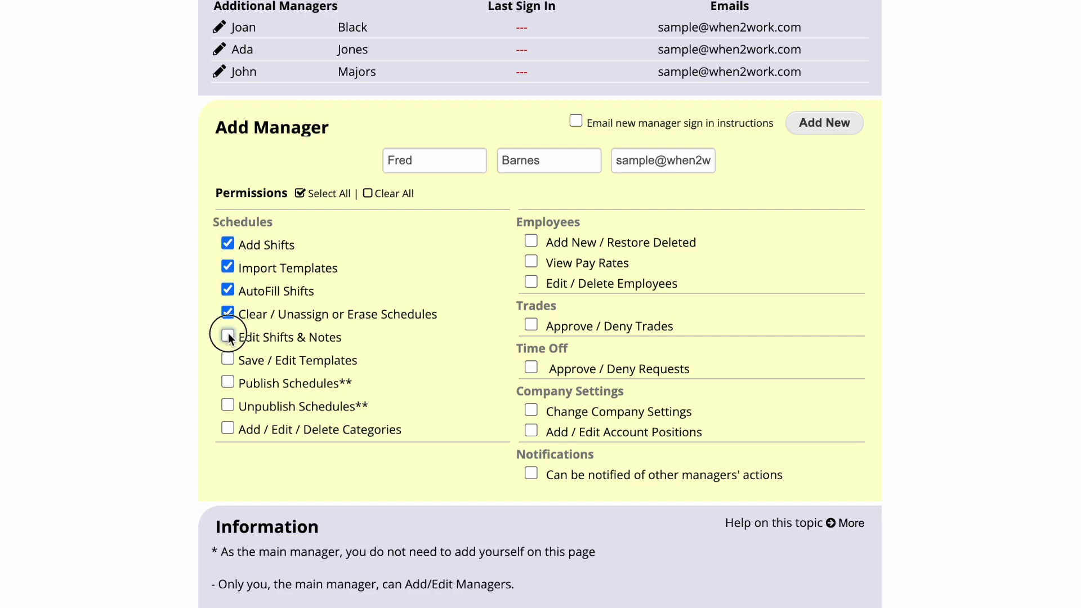
left_click(227, 336)
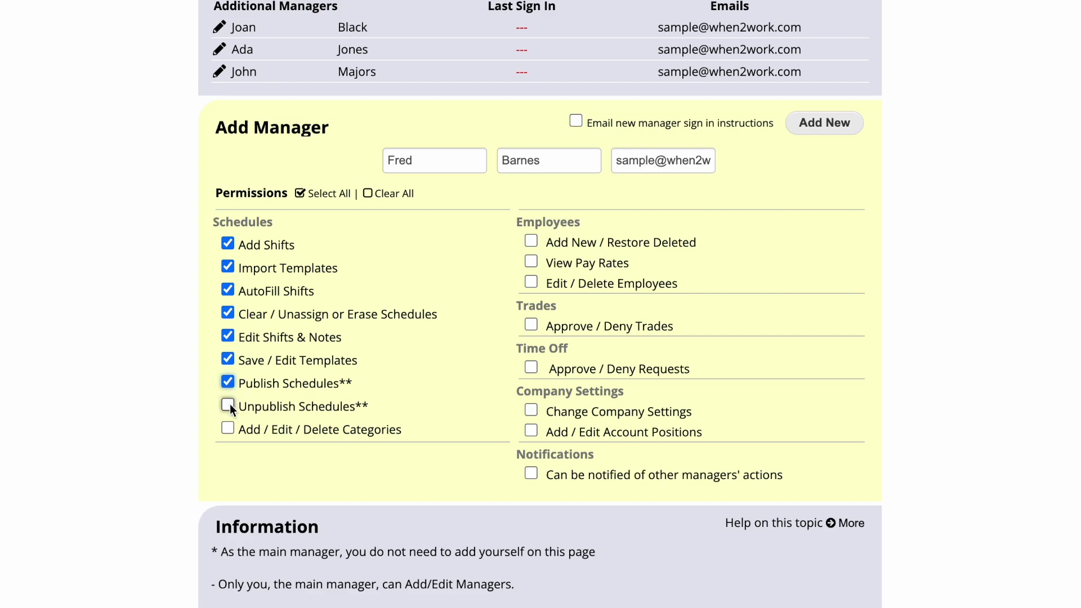
left_click(228, 429)
Step: Untick every permission again, leaving only notification of other managers' actions enabled
left_click(228, 242)
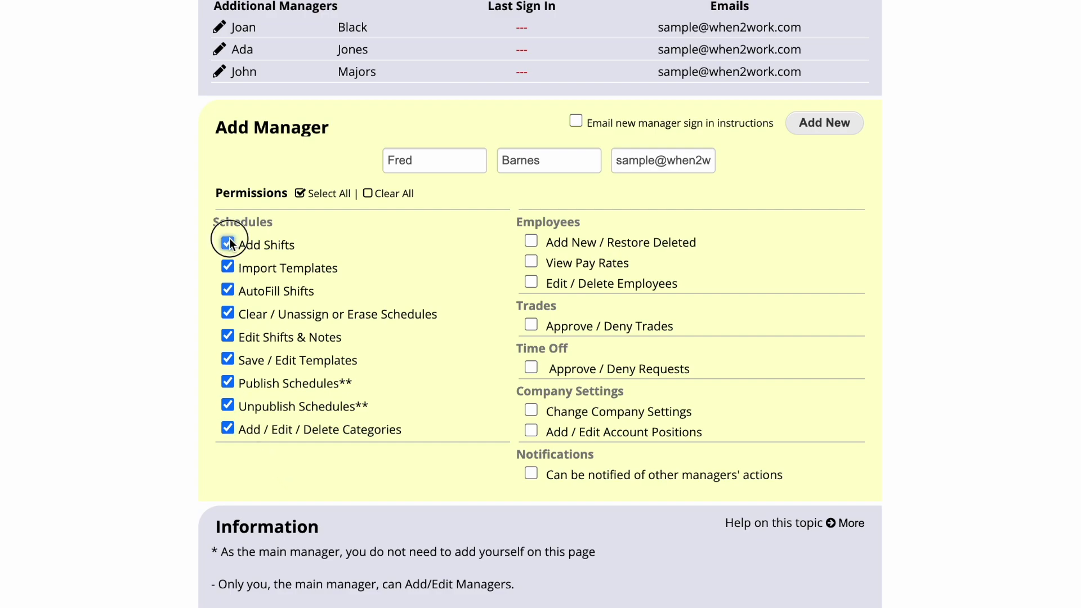
left_click(228, 267)
left_click(228, 312)
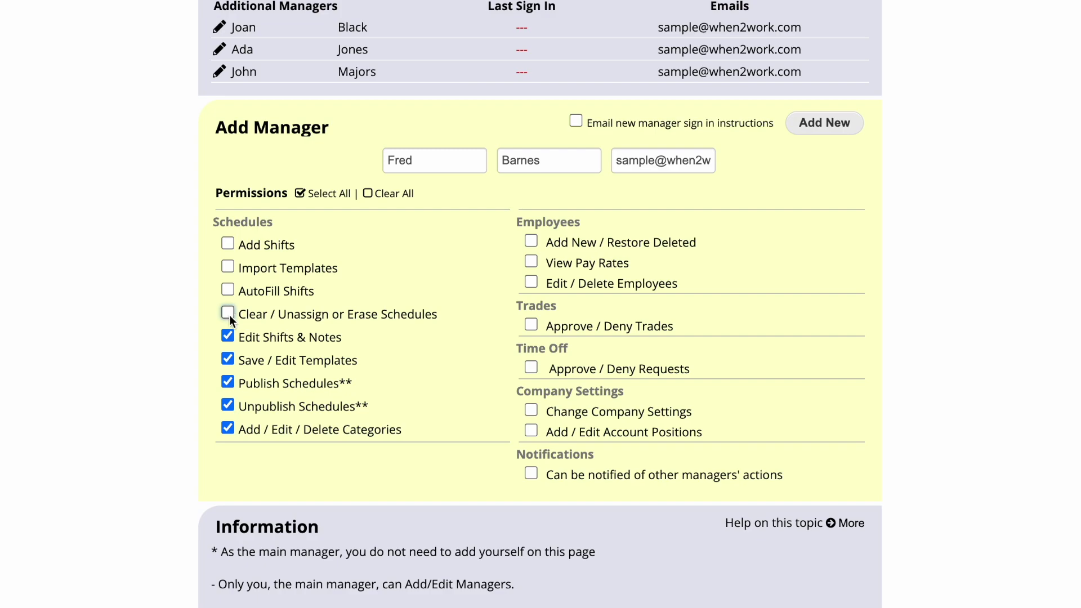
left_click(228, 361)
left_click(228, 383)
left_click(226, 415)
double_click(227, 415)
left_click(226, 404)
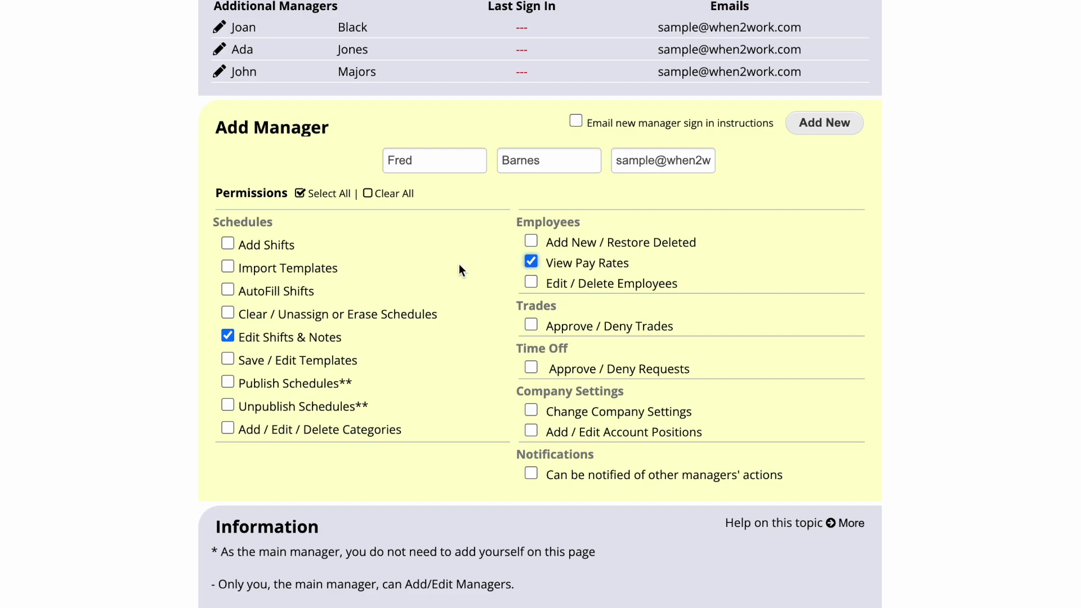
left_click(228, 336)
left_click(532, 474)
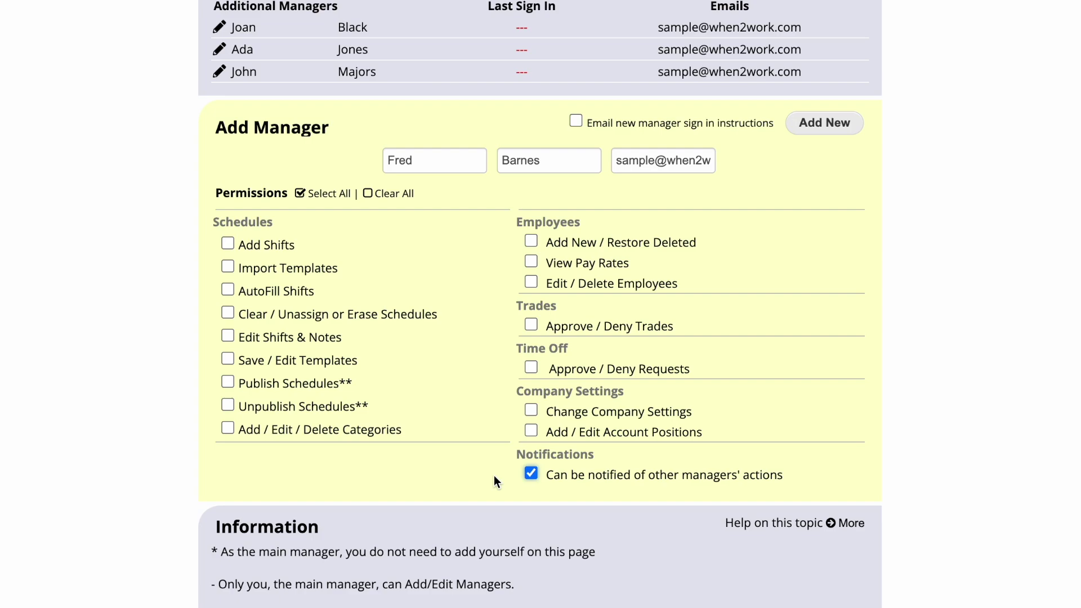
Step: Grant all permissions except View Pay Rates and add the new manager to the account
left_click(316, 193)
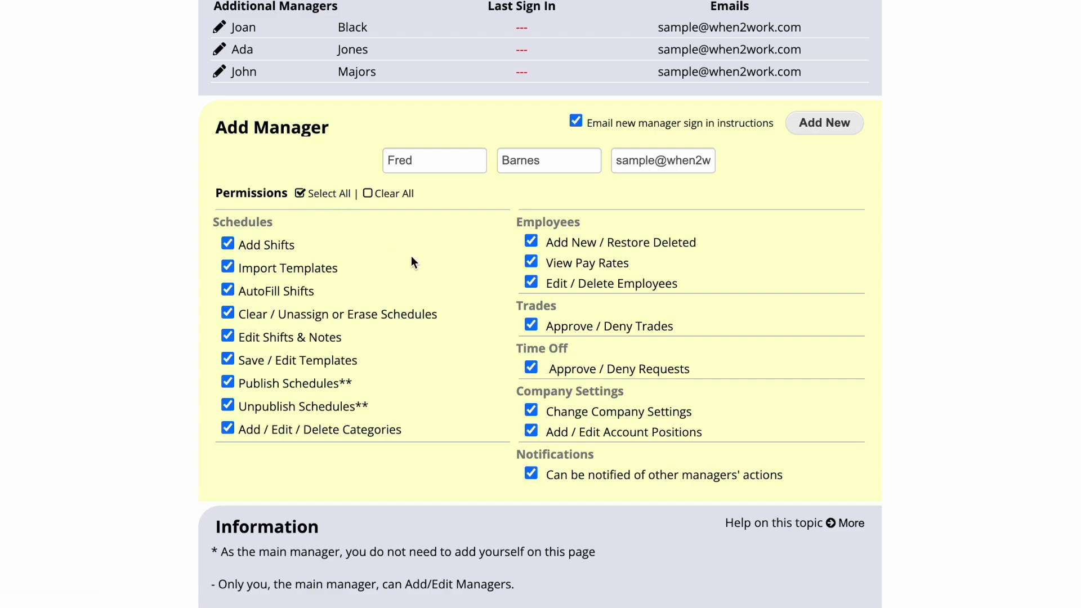
left_click(531, 262)
left_click(576, 120)
left_click(794, 126)
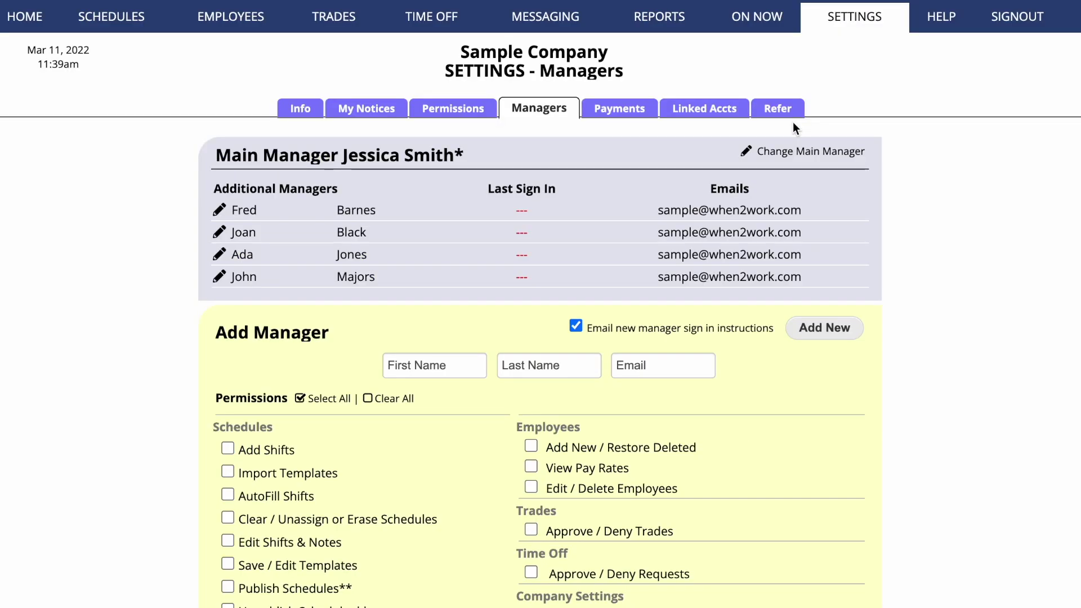
Step: Edit the new manager to revoke the Approve / Deny Requests time-off permission and save
left_click(220, 211)
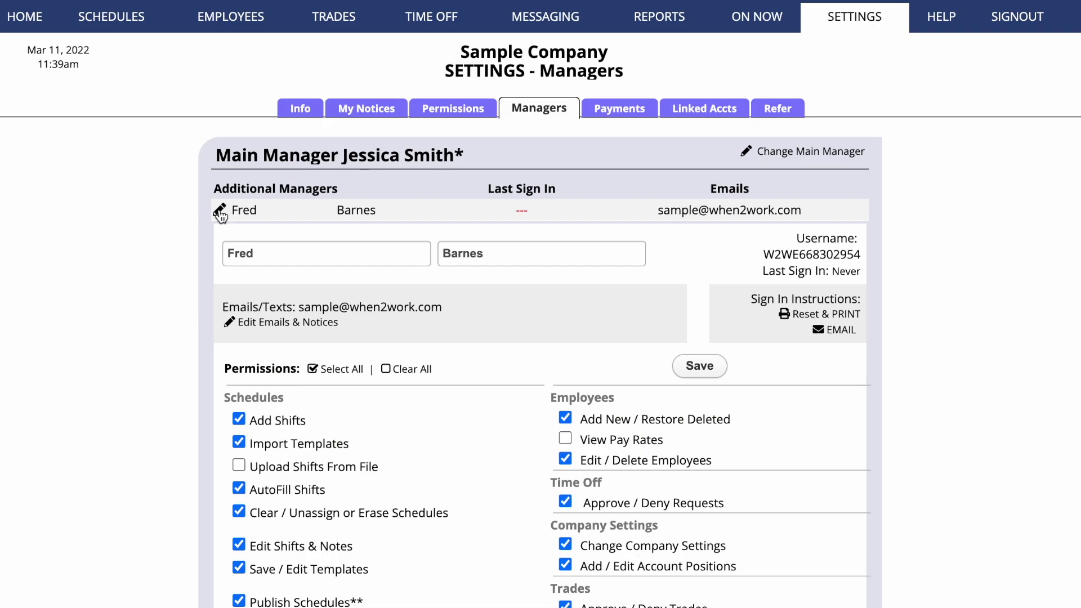
scroll(175, 396, "down", 2)
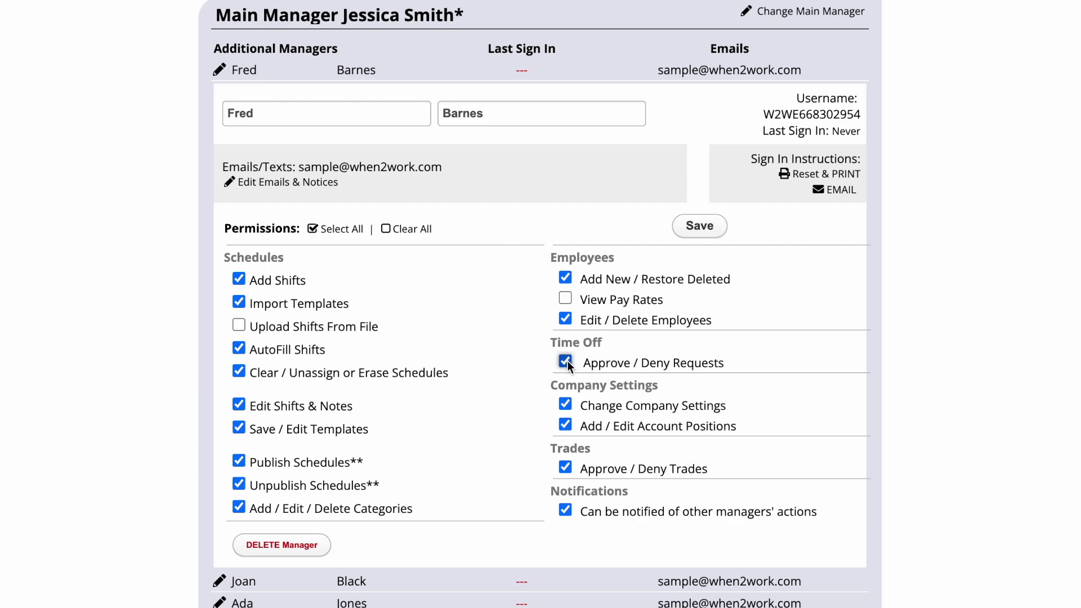
left_click(522, 354)
left_click(700, 226)
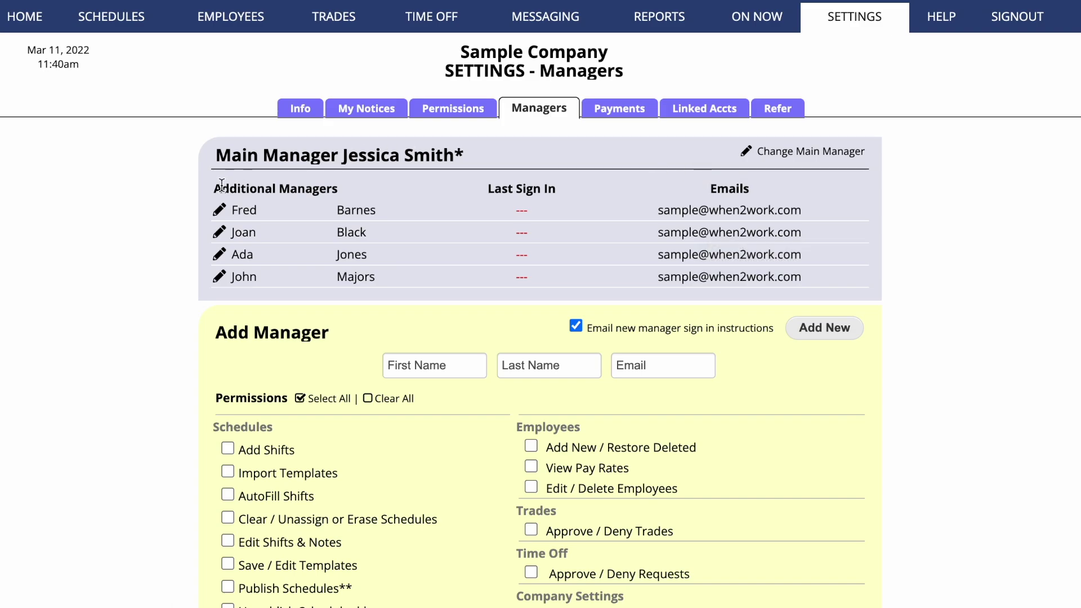
Step: Open the new manager's details, delete the manager and confirm with Yes
left_click(219, 210)
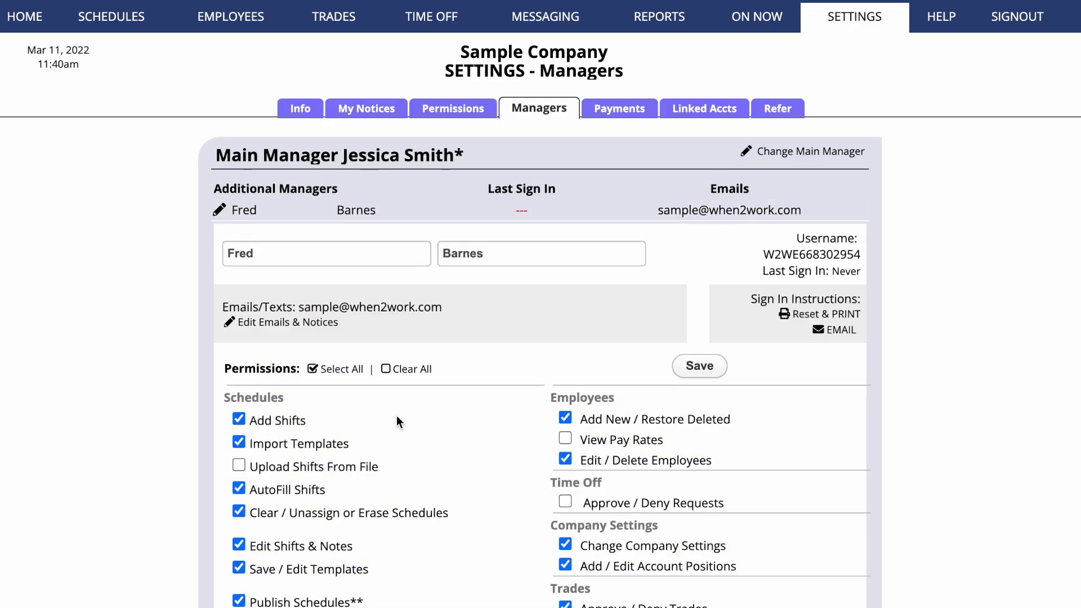
scroll(420, 422, "down", 5)
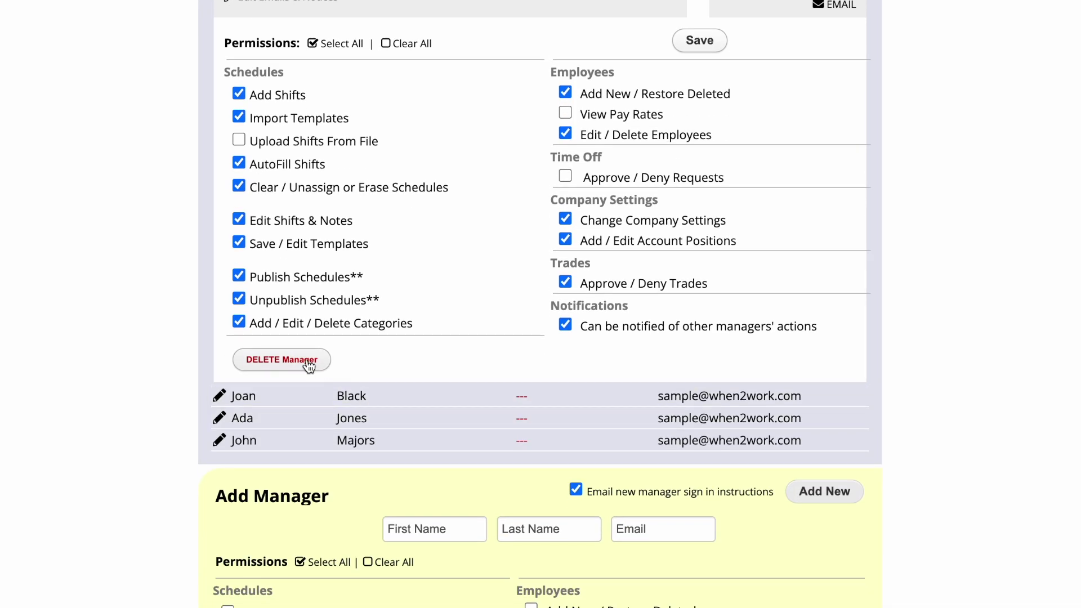
left_click(309, 363)
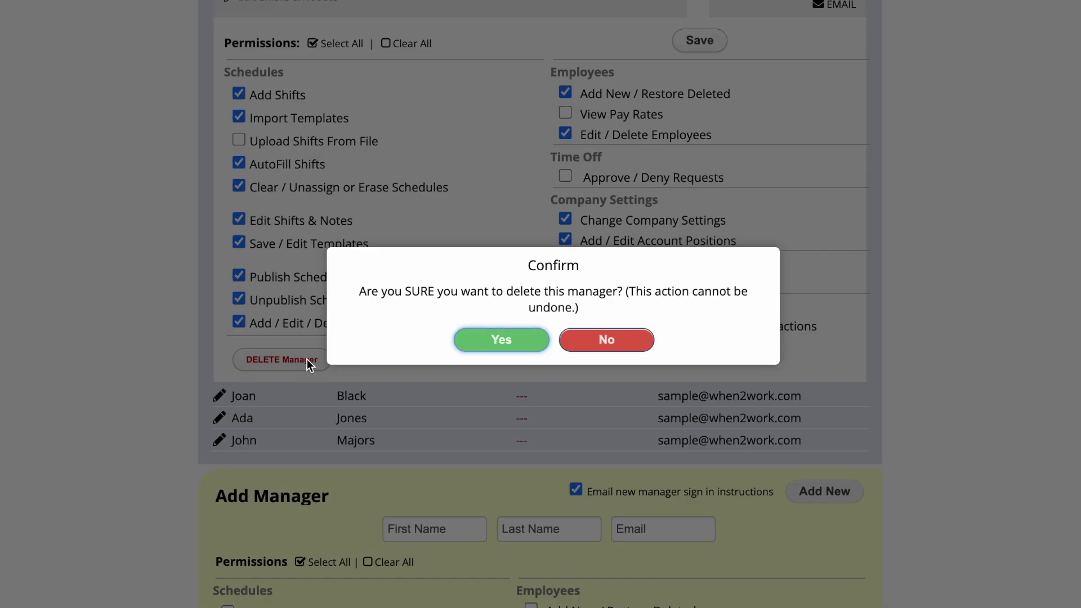
left_click(459, 340)
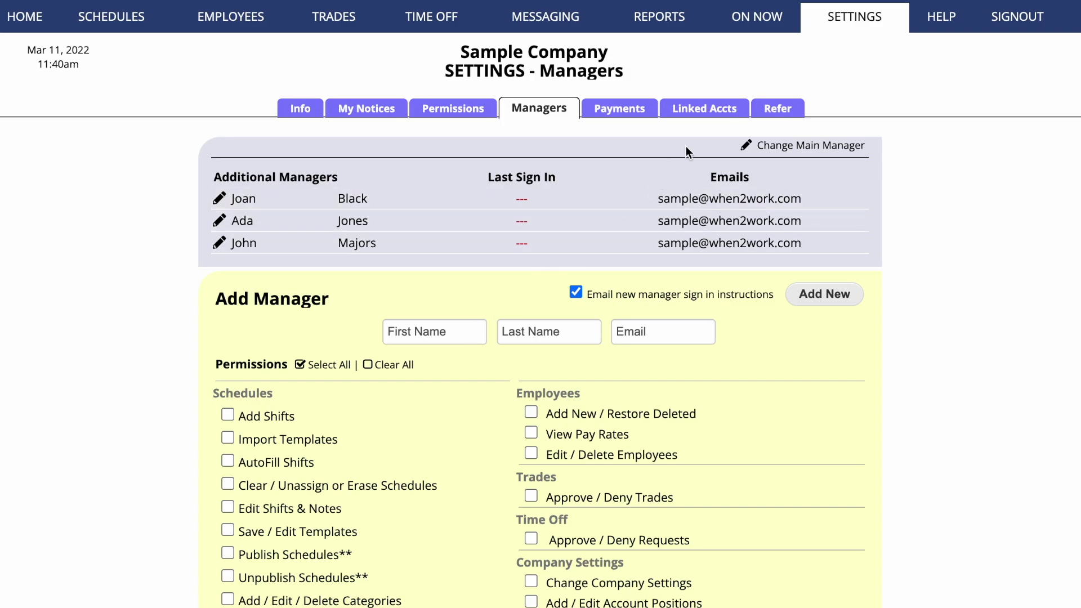
Step: Verify the main manager's username and password, choose the second manager, and confirm the swap
left_click(754, 145)
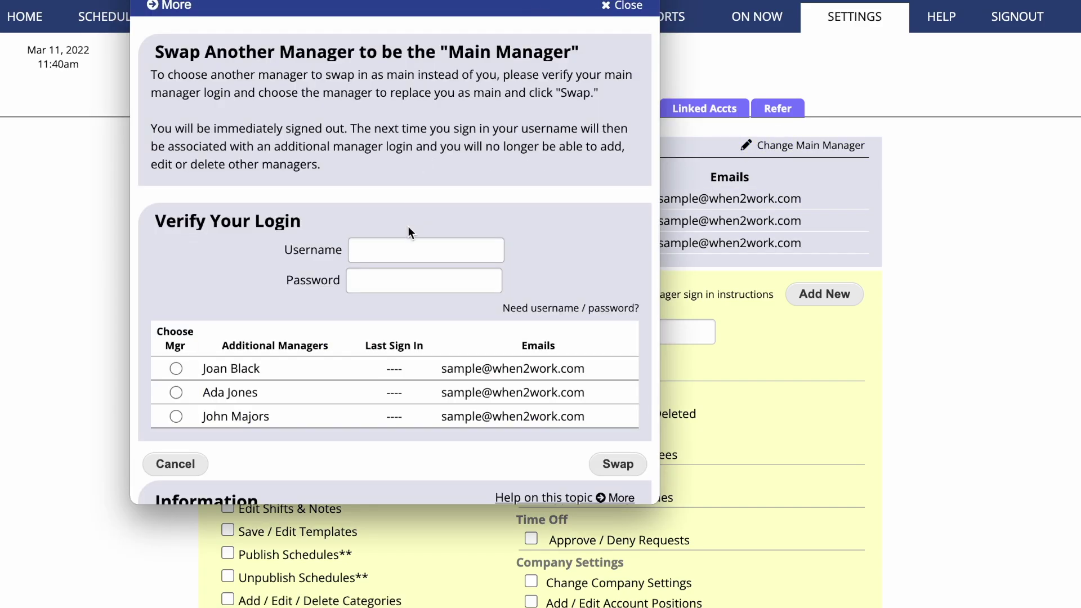
left_click(404, 249)
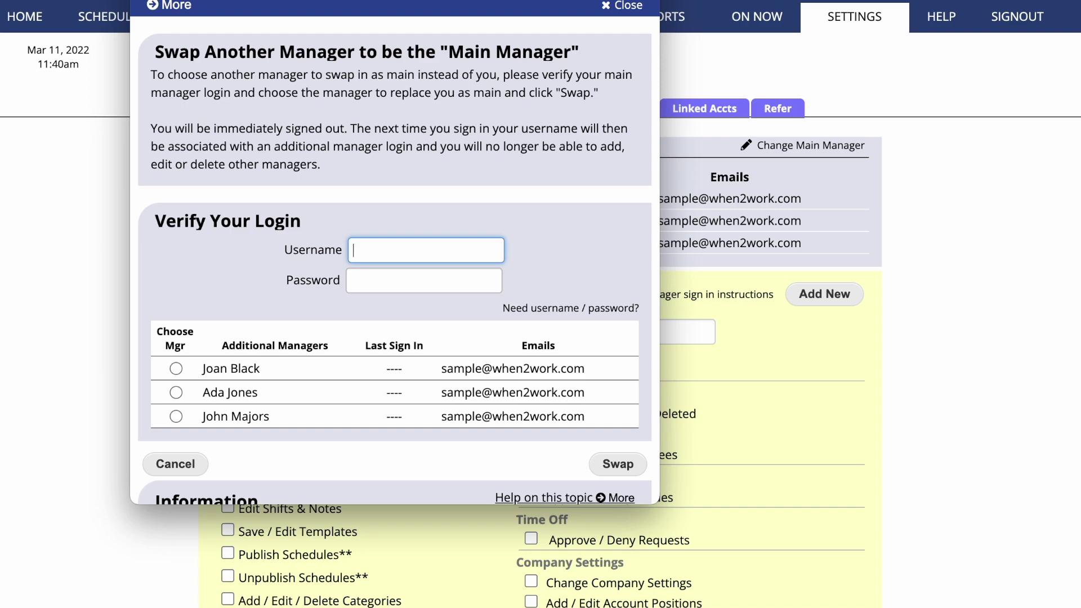
type("username")
key("Tab")
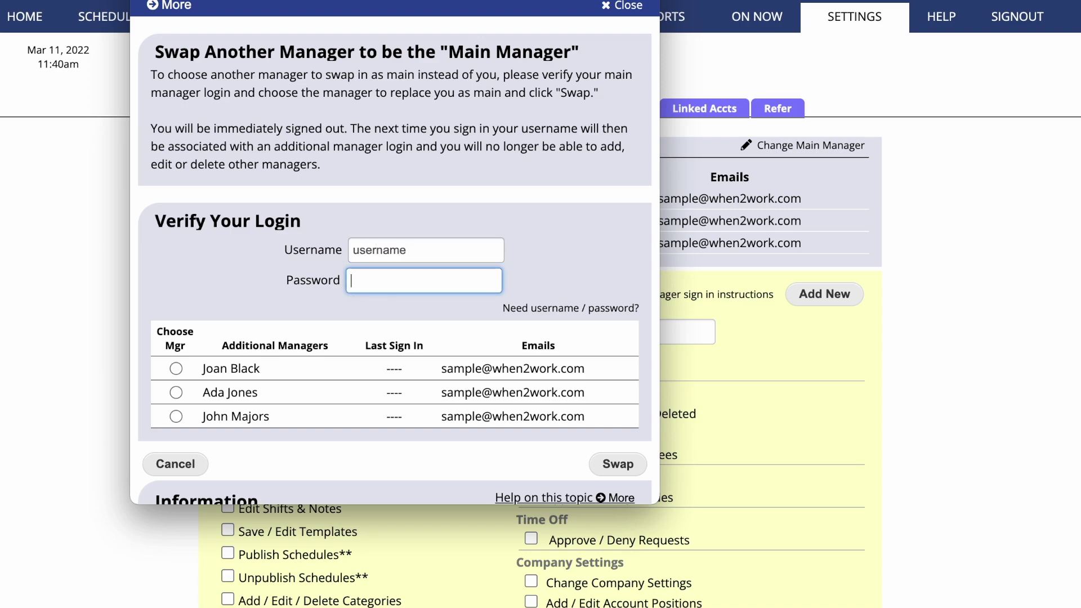
type("••••••")
left_click(176, 393)
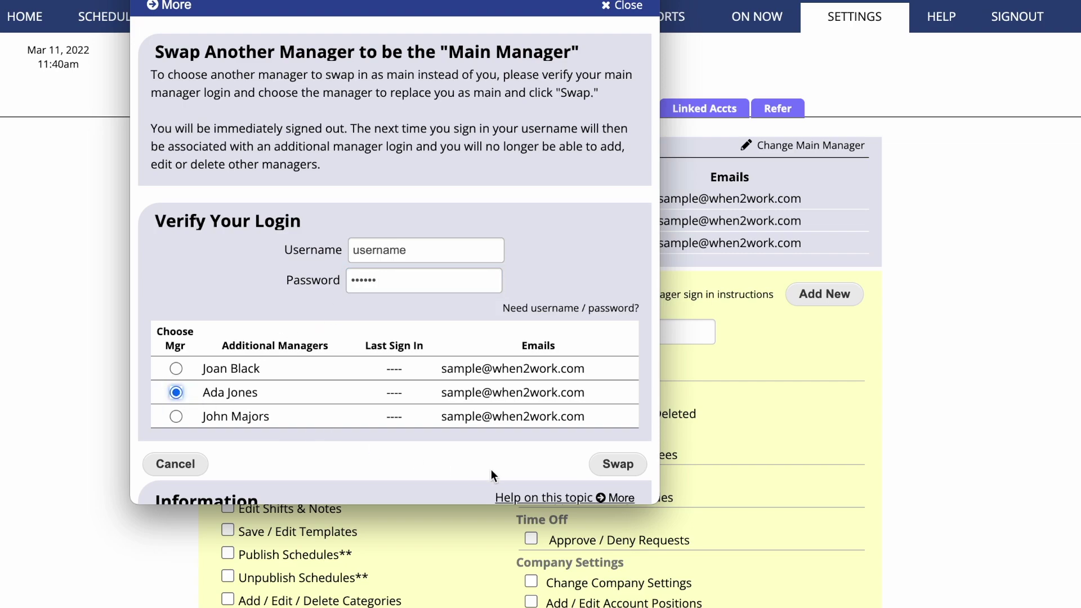
left_click(616, 466)
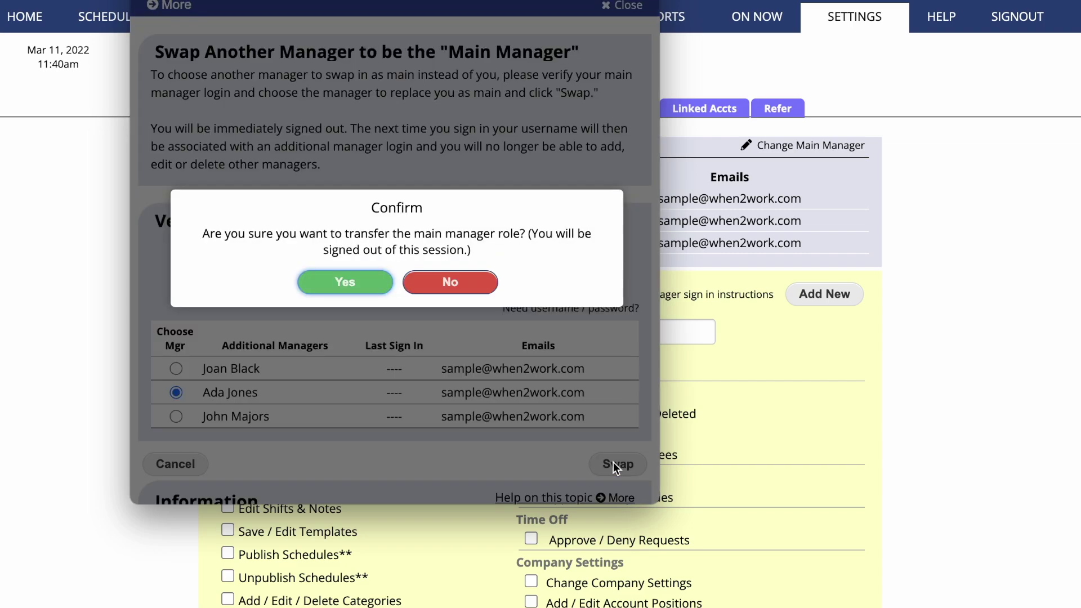
left_click(357, 287)
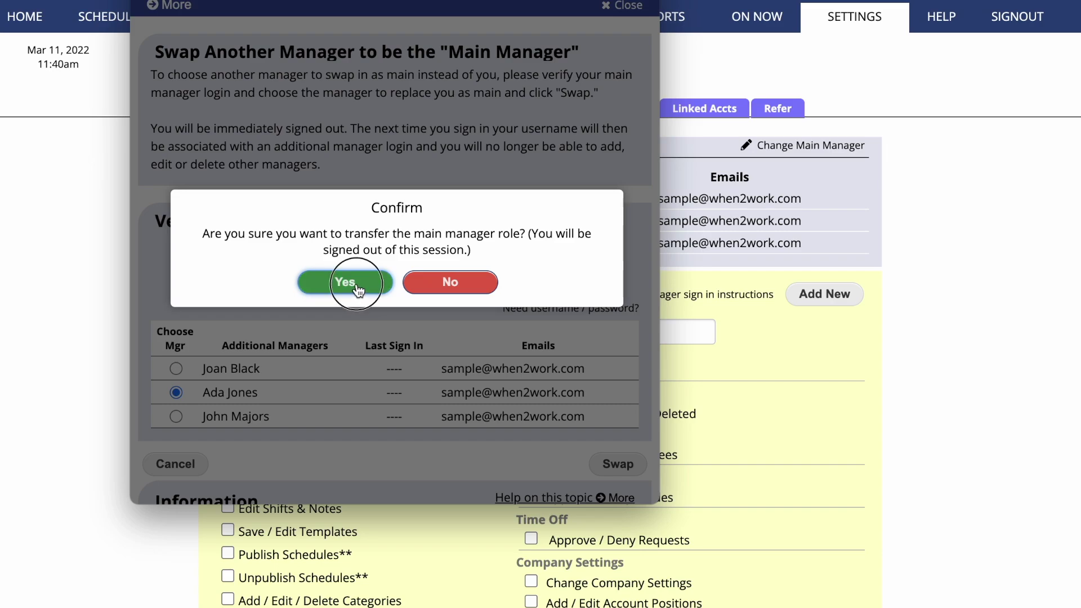